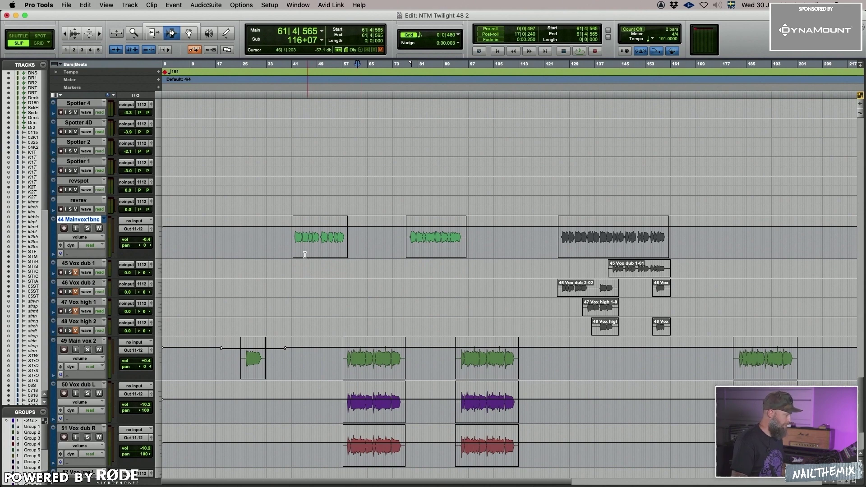
Locate the Mainvox1bnc clip spanning about bars 41 to 58 and examine its phrases up close.
left_click(323, 244)
key("super+]")
key("super+]")
scroll(404, 333, "up", 2)
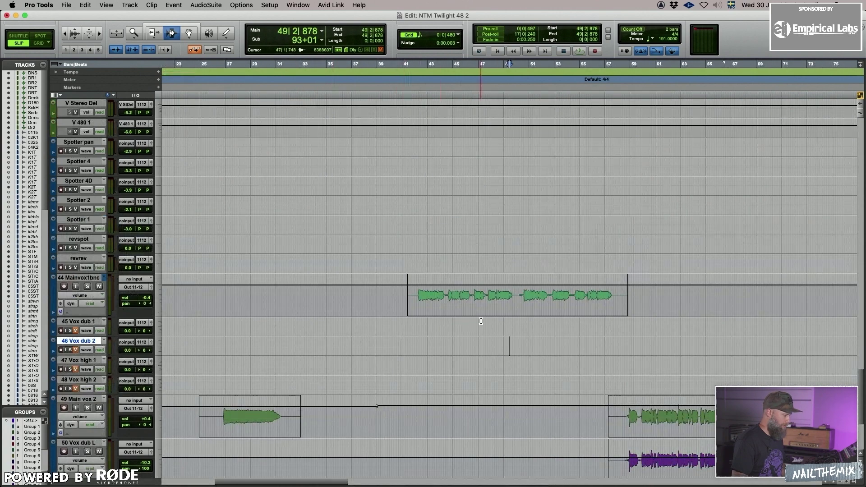
left_click(475, 321)
key("super+]")
key("super+]")
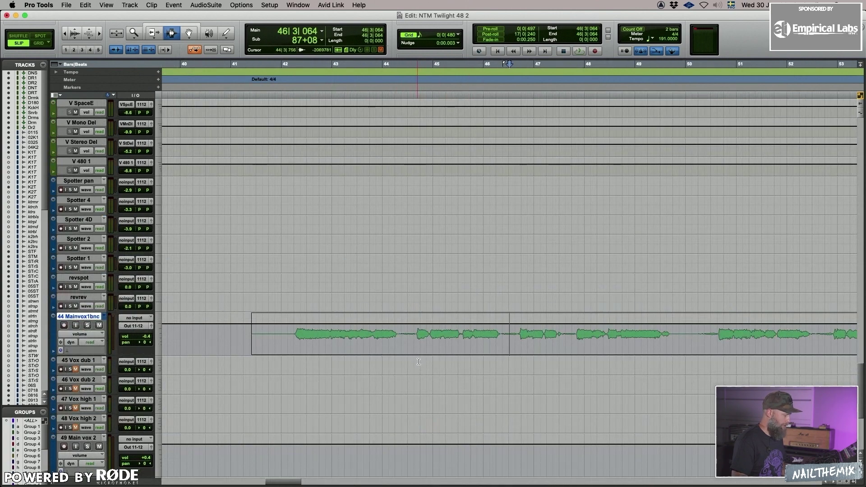
key("super+[")
key("super+[")
left_click(553, 348)
key("super+]")
key("super+e")
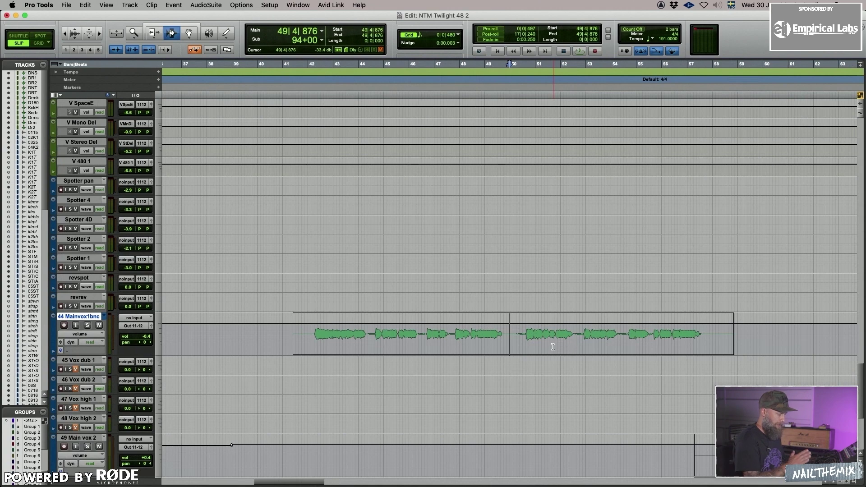
key("super+[")
key("super+[")
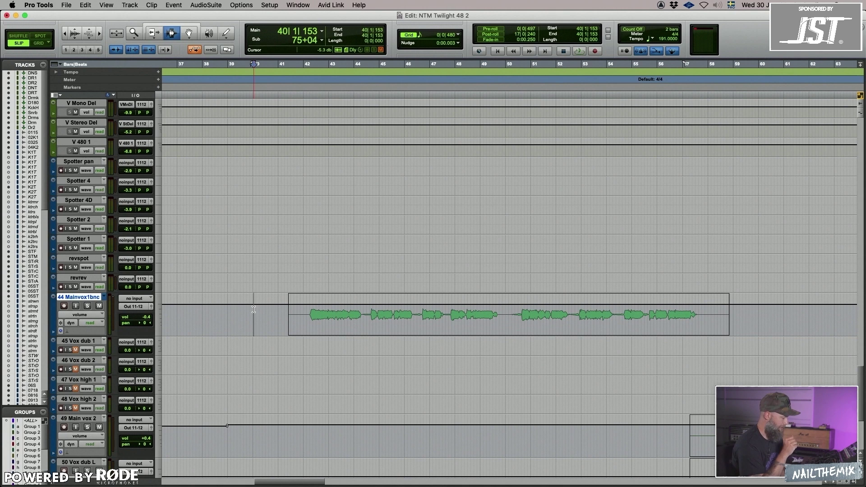
Play from about bar 40 and slightly lower the Mainvox1bnc volume automation from 41|4|764 to 43|1|007.
left_click(272, 310)
left_click(262, 309)
left_click(259, 310)
key("space")
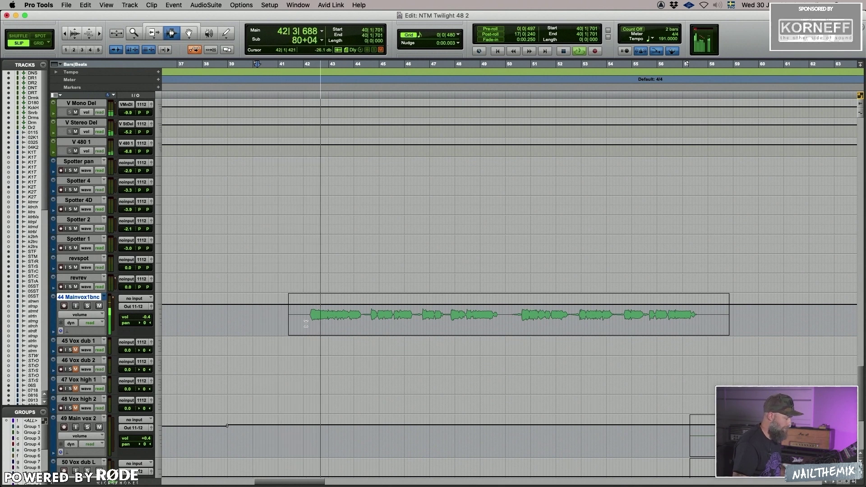
left_click_drag(302, 324, 329, 324)
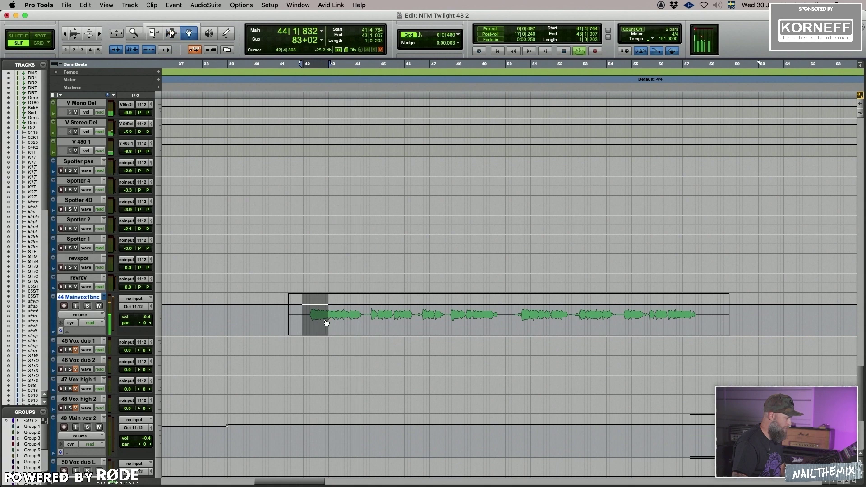
key("F7")
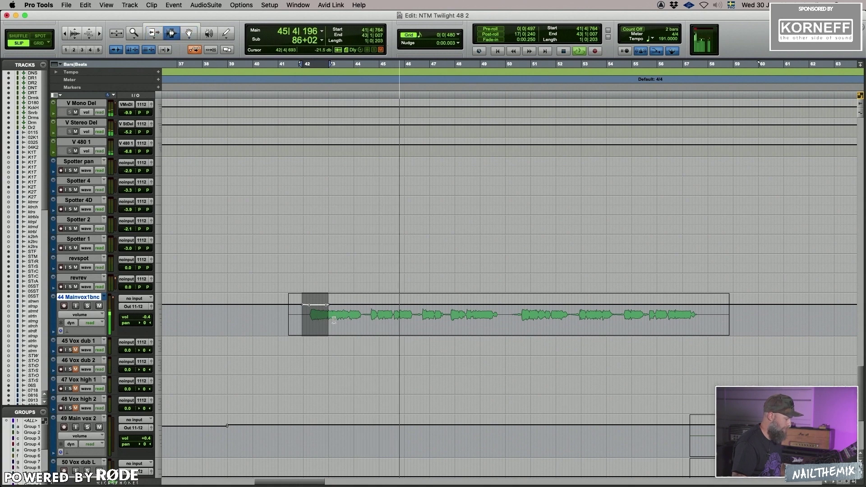
Slightly raise the Mainvox1bnc volume automation on the first phrase from 42|4|898 to 43|4|278.
left_click(319, 316)
key("t")
key("t")
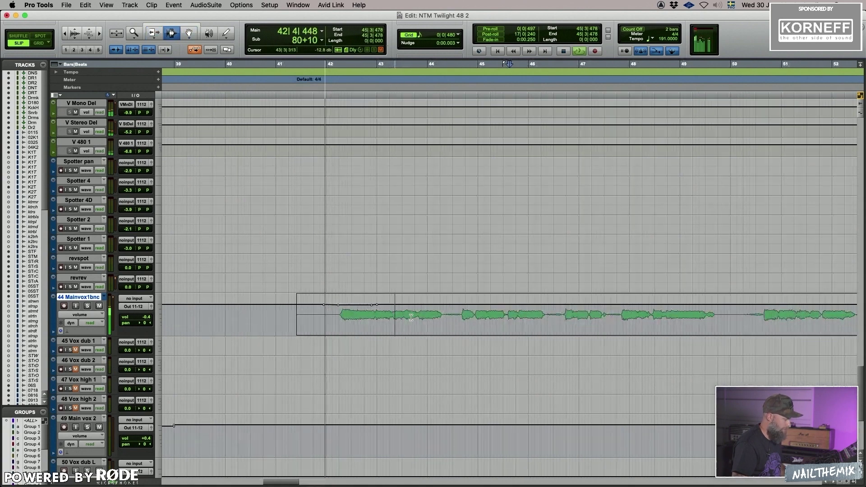
left_click_drag(244, 315, 326, 315)
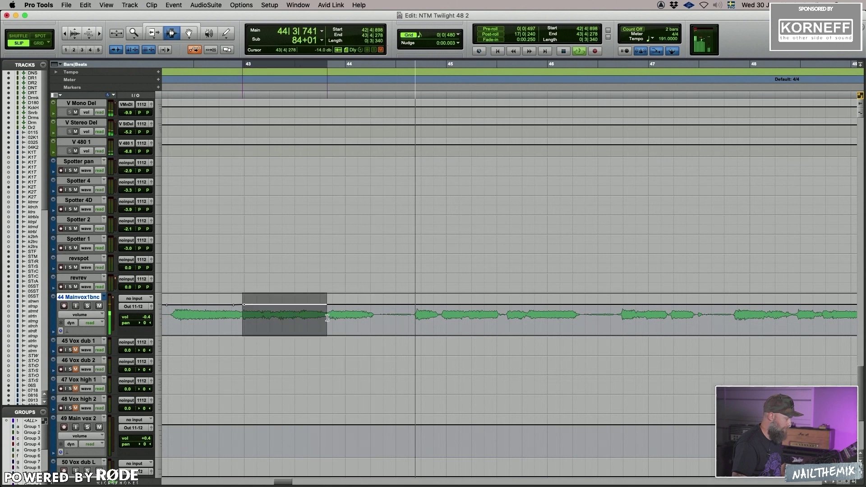
key("F7")
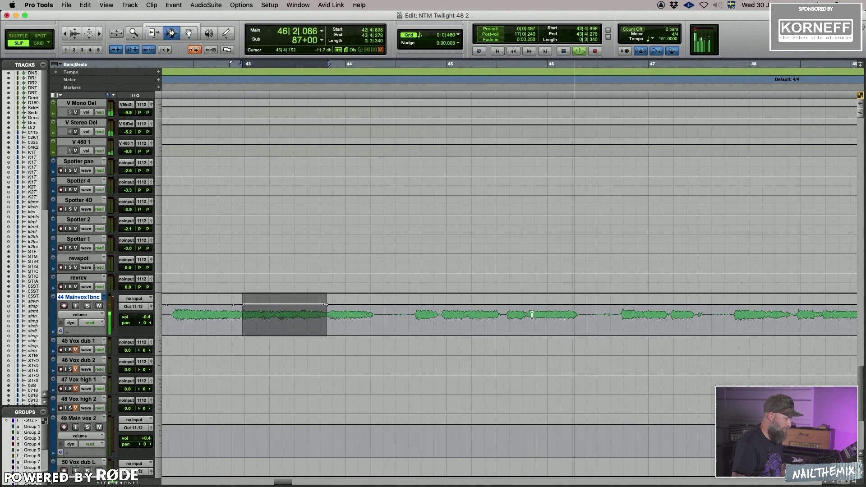
Raise the lead vocal's volume automation from 45|3|221 to 45|4|152 and slightly lower it from 45|4|426 to 46|2|305.
left_click(491, 319)
left_click_drag(504, 319, 526, 316)
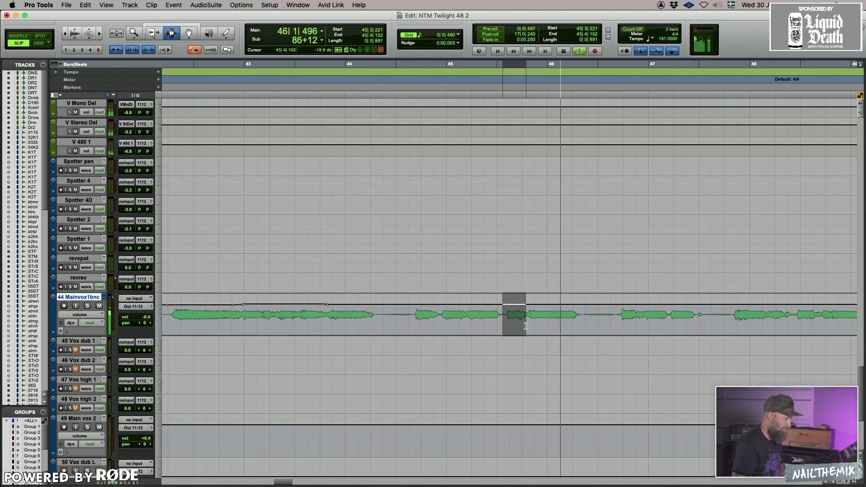
left_click(505, 316)
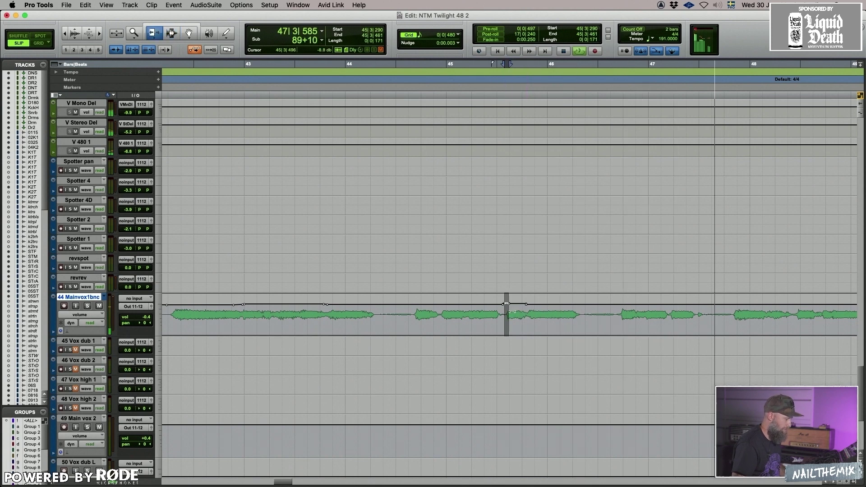
left_click_drag(534, 318, 581, 320)
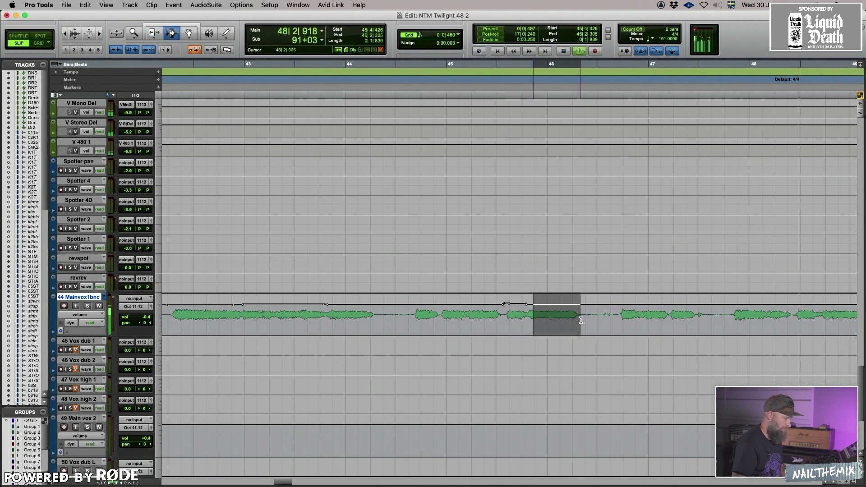
Trim the lead vocal's volume automation from 46|4|492 to 46|4|903 and raise it from 47|2|816 to 47|3|198.
left_click(615, 317)
key("r")
key("t")
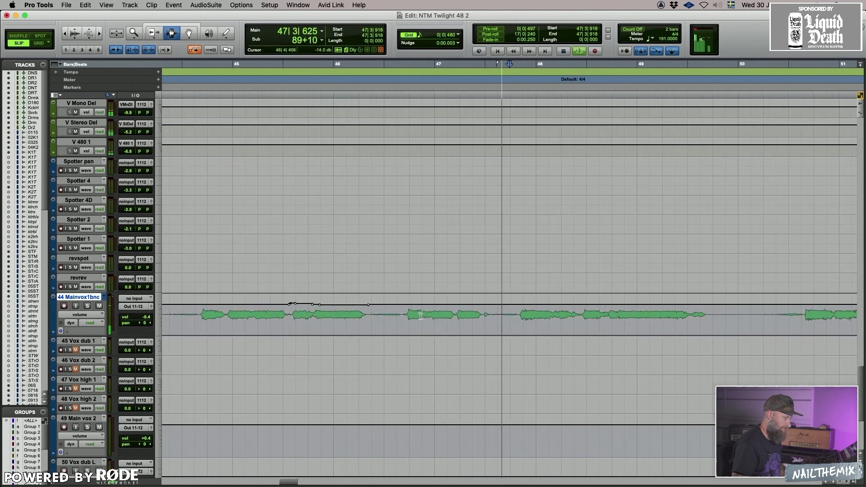
left_click_drag(422, 319, 433, 319)
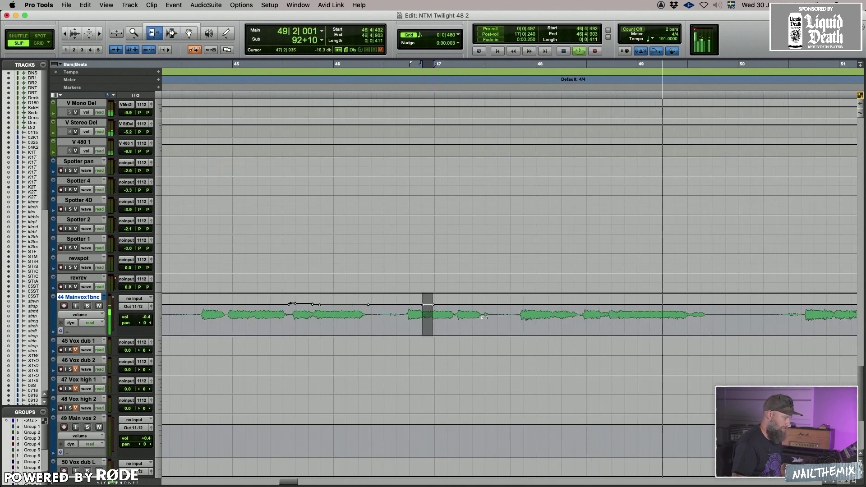
mouse_move(482, 322)
left_mouse_down()
mouse_move(490, 322)
mouse_move(489, 309)
left_mouse_up()
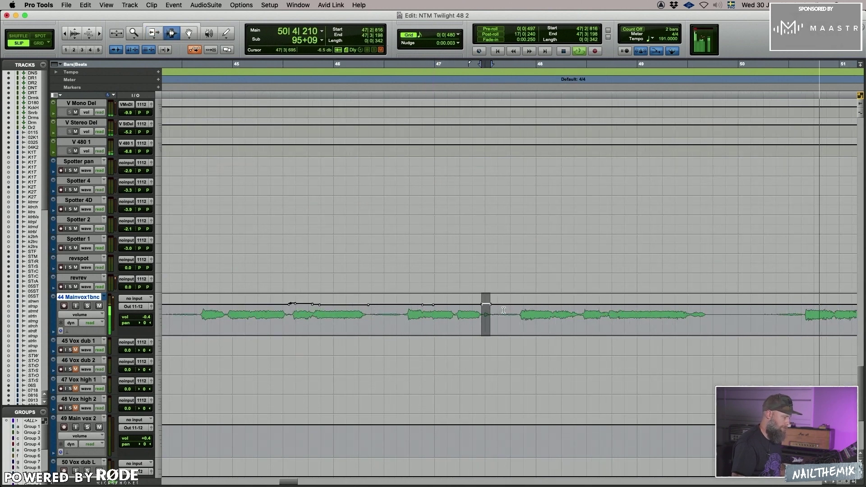
Raise the lead vocal's volume automation from 47|4|848 to 48|1|745 and trim it from 49|3|055 to 49|4|191.
left_click(504, 316)
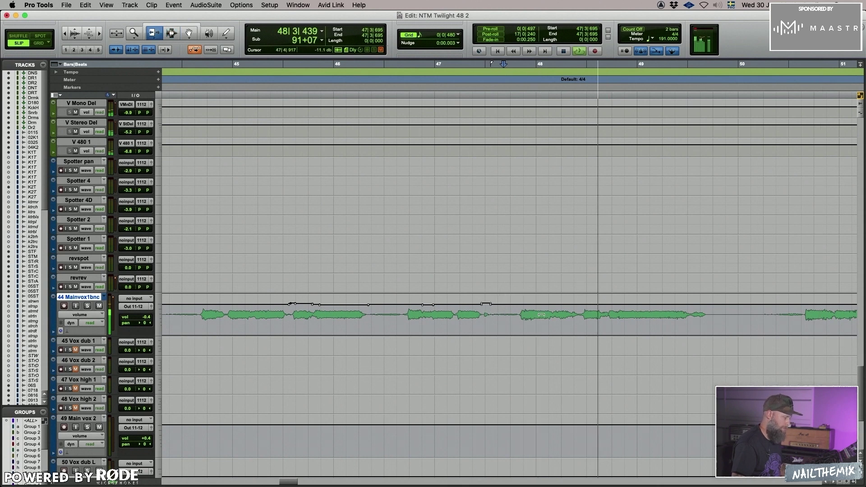
left_click_drag(533, 321, 555, 320)
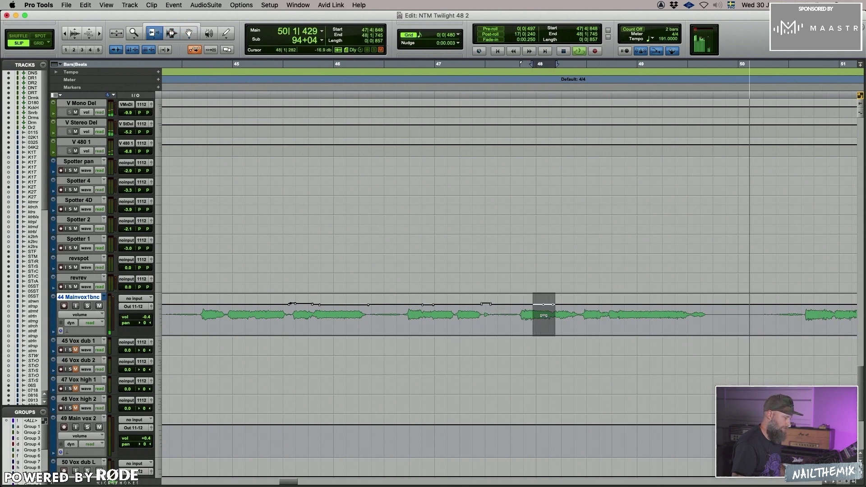
key("r")
left_click_drag(599, 319, 614, 319)
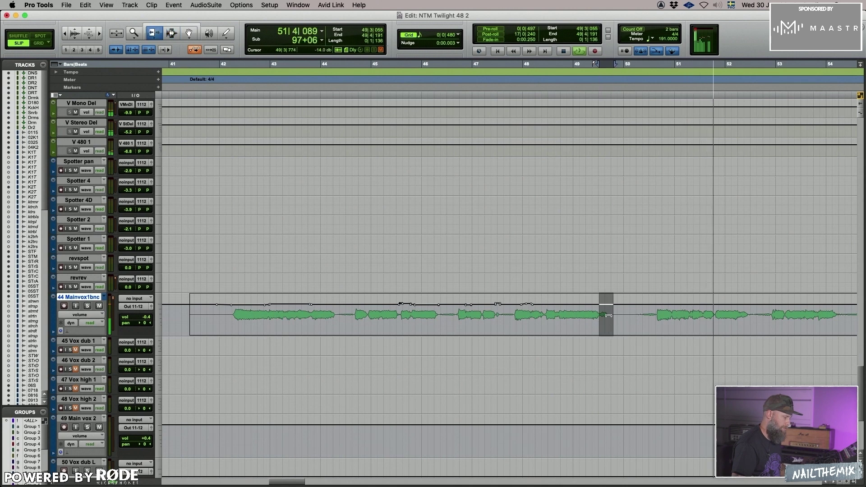
Trim the lead vocal's volume automation from 50|3|411 to 50|4|719 and raise it from 51|1|084 to 51|2|786.
left_click(681, 318)
key("t")
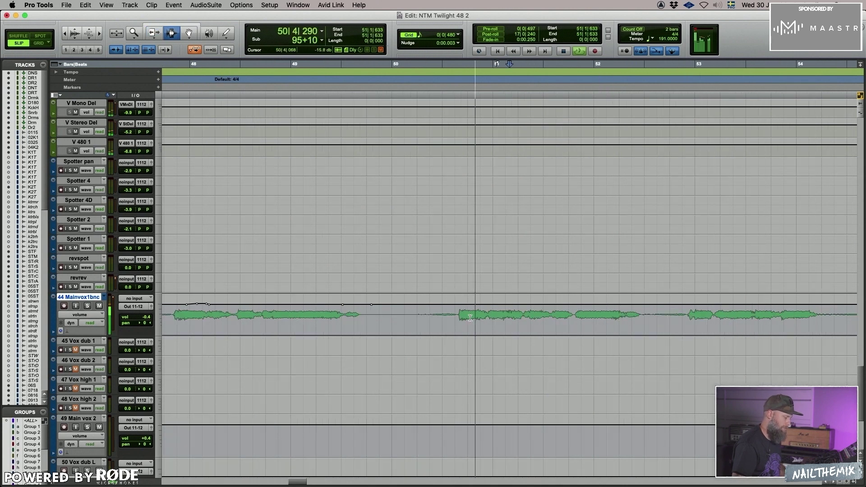
left_click_drag(453, 318, 486, 319)
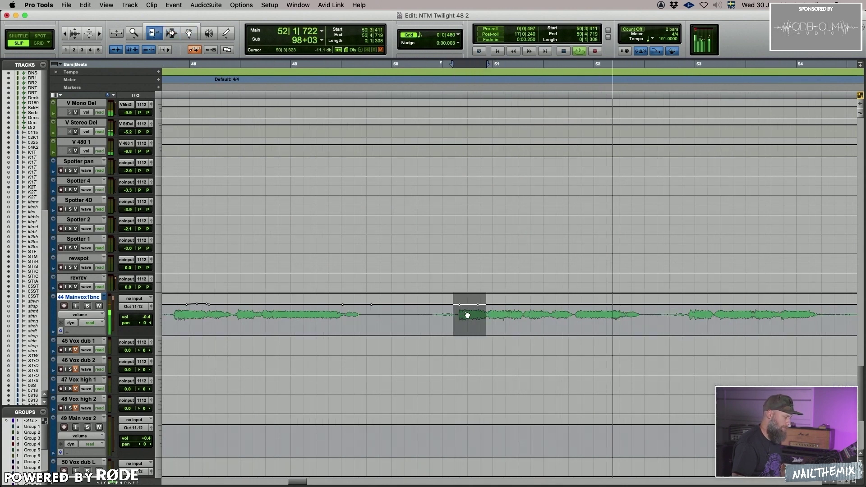
left_click(469, 314)
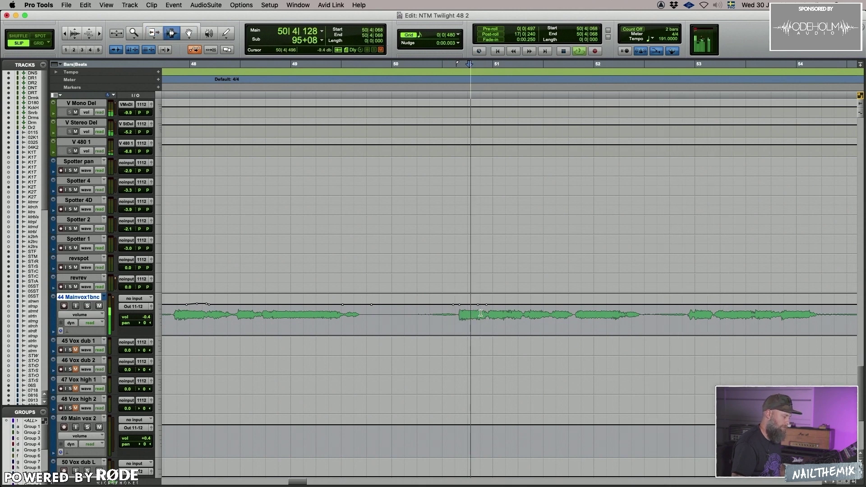
left_click_drag(495, 318, 520, 307)
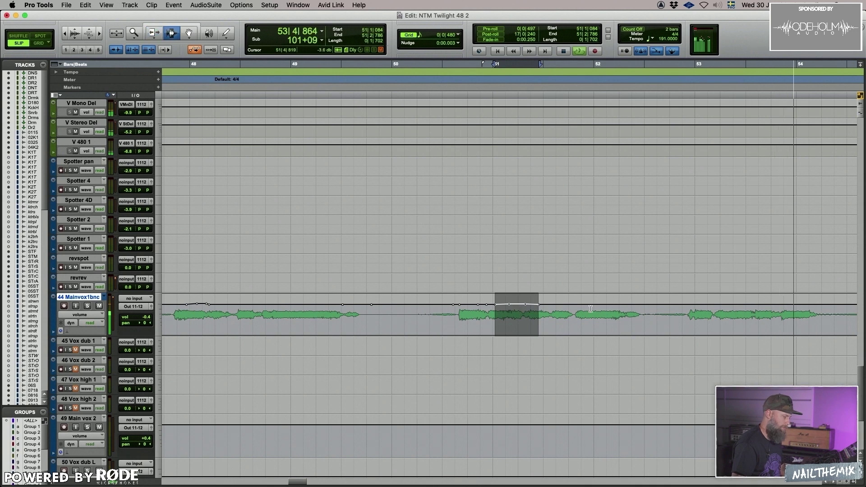
Raise the lead vocal's volume automation on the two phrase endings just after bar 54 and bar 55.
left_click(514, 319)
key("space")
key("space")
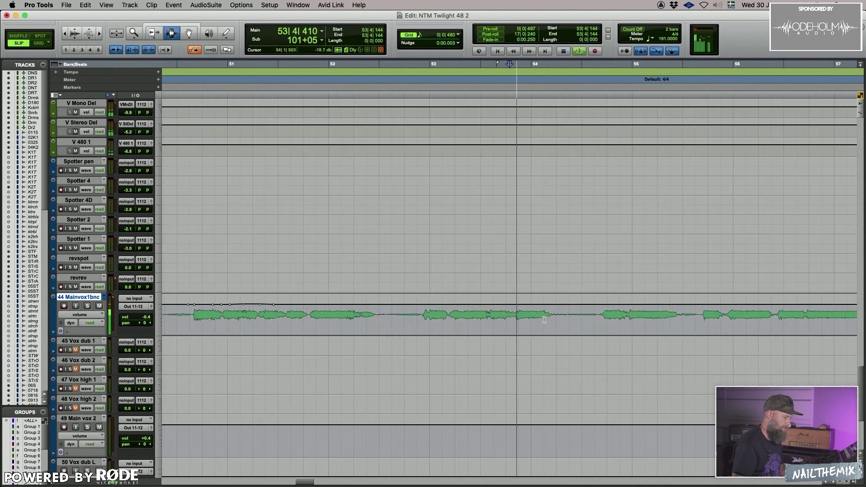
left_click_drag(546, 318, 557, 318)
key("F7")
left_click_drag(671, 319, 679, 318)
key("r")
Trim the volume automation over the clip's last phrase from 55|3|636 to 57|3|818 and replay from about bar 42.
left_click_drag(604, 319, 708, 318)
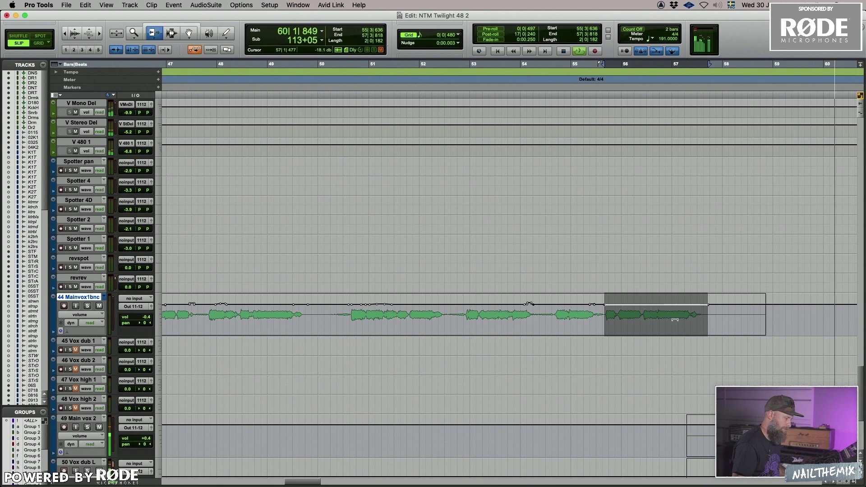
key("r")
left_click(217, 316)
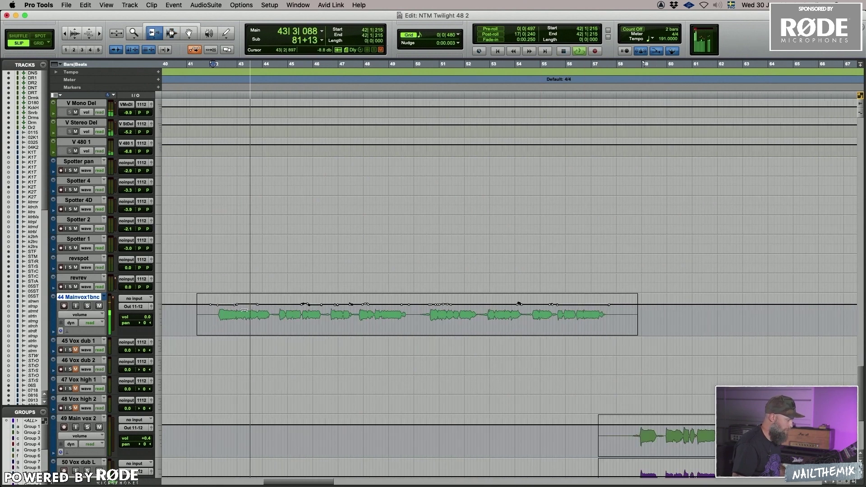
Retrim the lead vocal's volume automation from 42|4|693 to 43|3|005 and from 48|4|331 to 50|1|053.
left_click_drag(234, 312, 243, 308)
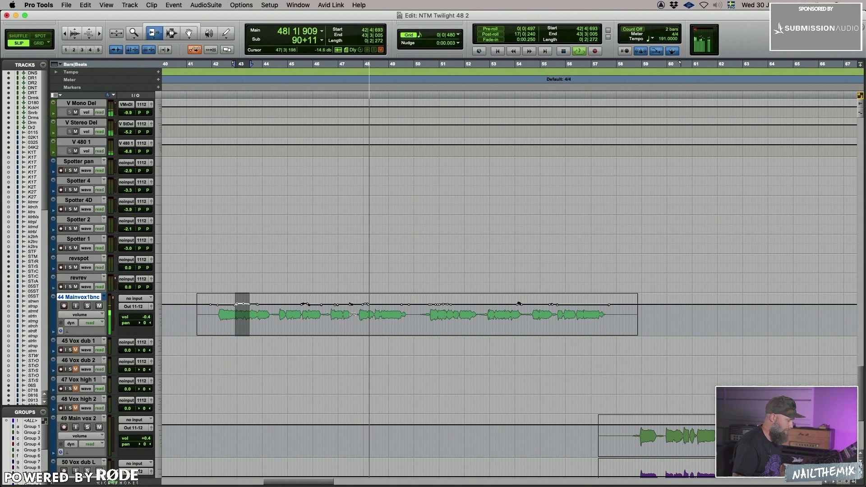
key("F7")
left_click_drag(349, 315, 405, 315)
key("F6")
key("F7")
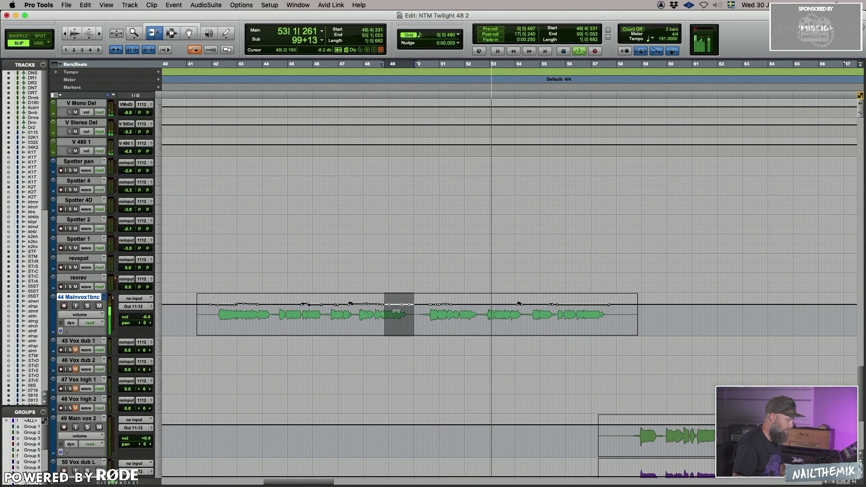
Trim the lead vocal's volume automation on the short phrase tail around 52|2.
left_click(487, 321)
key("super+bracketright")
key("super+bracketright")
mouse_move(448, 316)
left_mouse_down()
mouse_move(463, 316)
mouse_move(461, 323)
left_mouse_up()
key("F6")
key("F7")
left_click(460, 323)
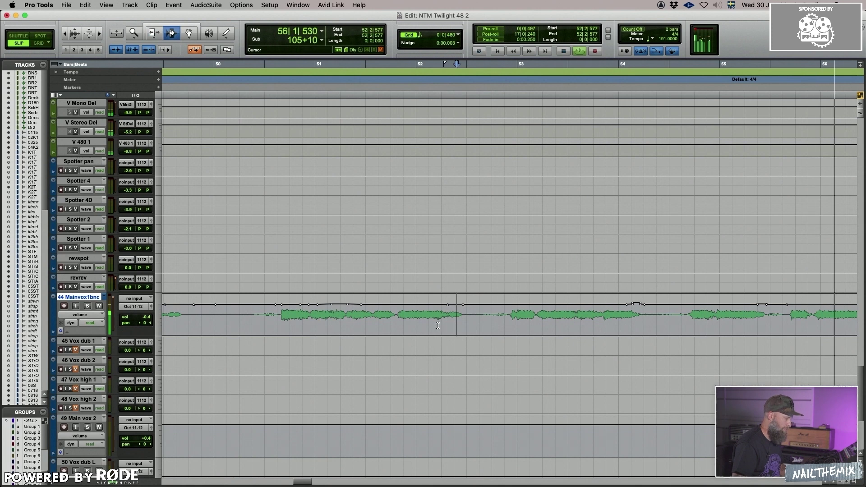
Slightly raise the lead vocal's volume automation from 54|3|656 to 56|3|102.
key("super+bracketleft")
key("super+bracketleft")
left_click_drag(554, 318, 600, 318)
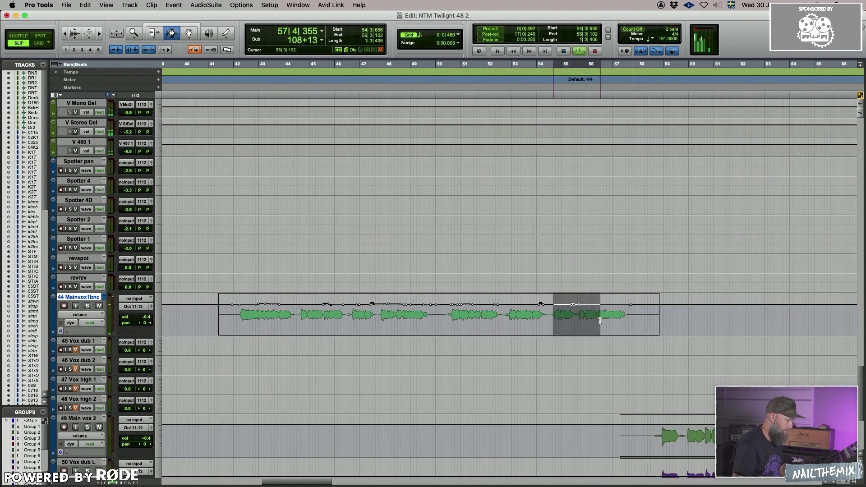
key("F8")
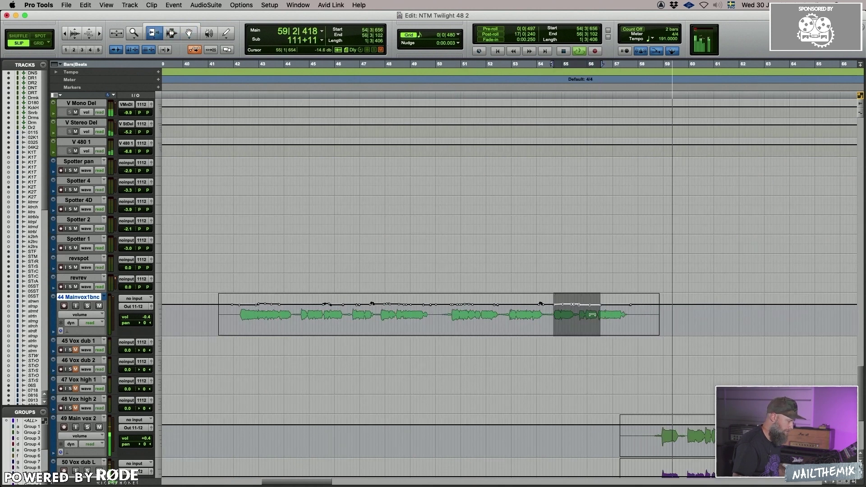
key("F7")
Raise the volume automation on the clip's final word tail from 57|2|373 to 57|3|510.
left_click(627, 319)
key("super+bracketright")
key("super+bracketright")
left_click_drag(501, 318, 530, 319)
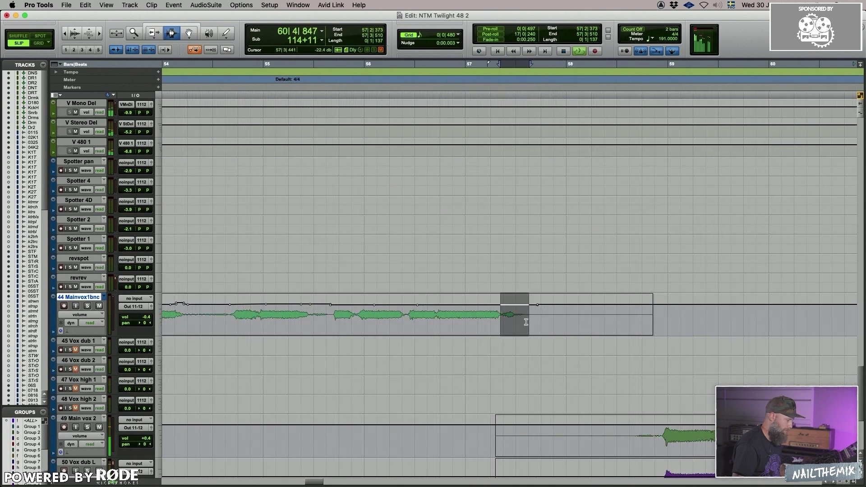
key("super+bracketleft")
key("super+bracketleft")
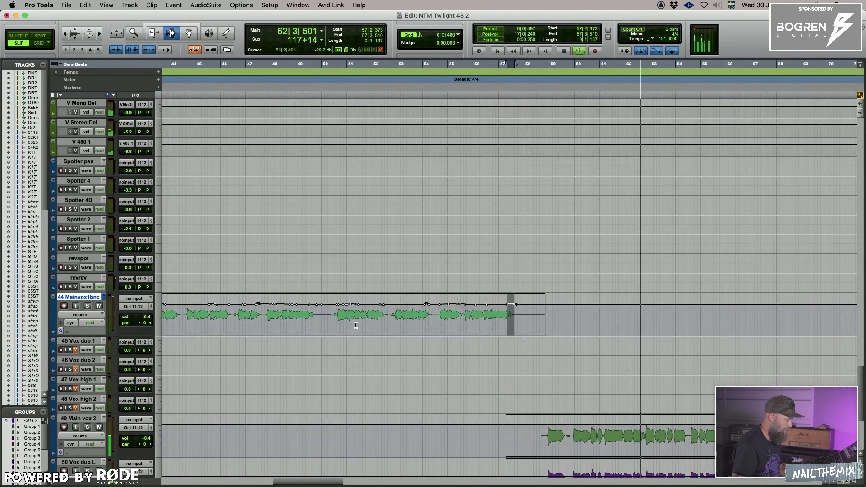
Review the automated Mainvox1bnc clip, stop playback, and place the edit cursor at 42|1|010.
key("super+bracketleft")
left_click(315, 315)
key("space")
left_click(456, 326)
key("super+bracketright")
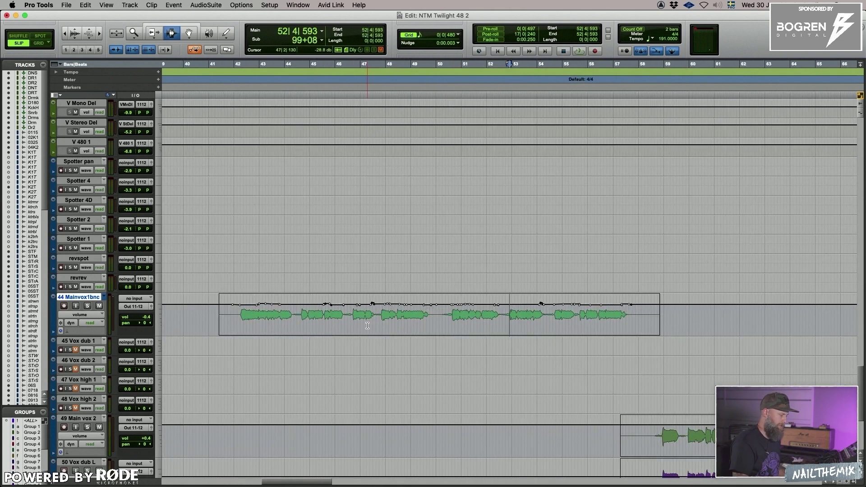
left_click(234, 324)
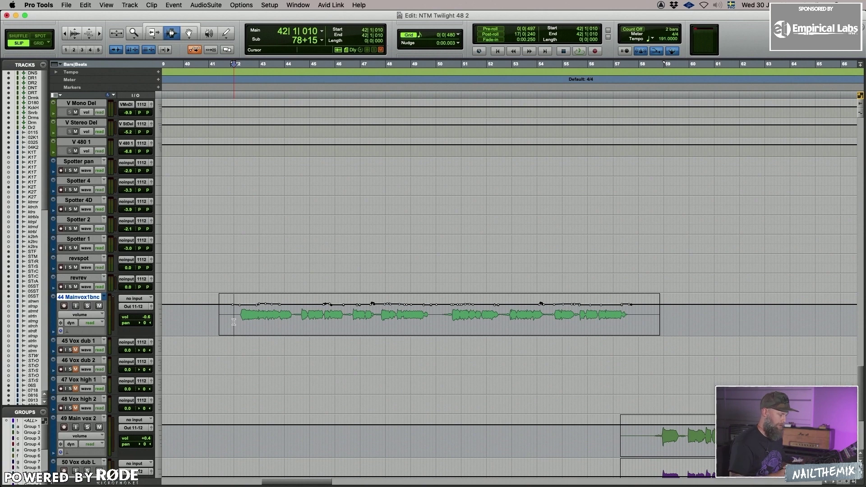
Examine the Main vox 2, Vox dub L and Vox dub R clips around bars 57 to 77.
key("super+bracketleft")
key("super+bracketleft")
scroll(252, 330, "down", 2)
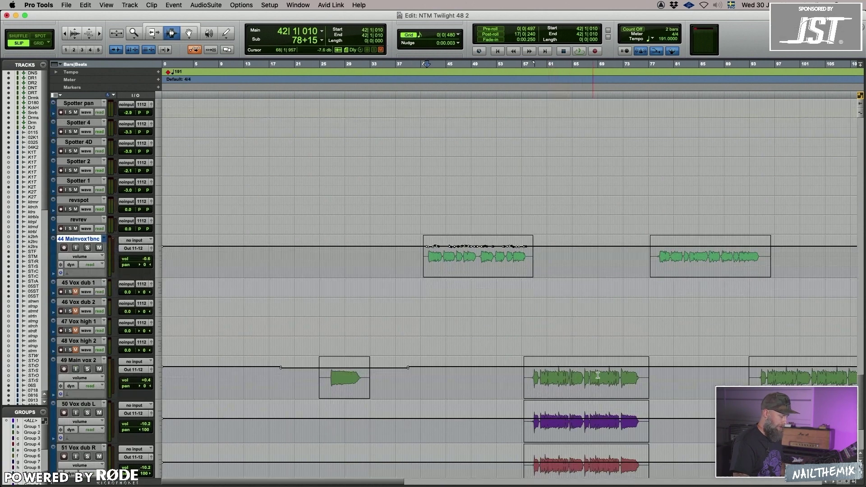
left_click(599, 377)
key("super+bracketright")
key("super+bracketright")
scroll(306, 344, "down", 3)
left_click(362, 346)
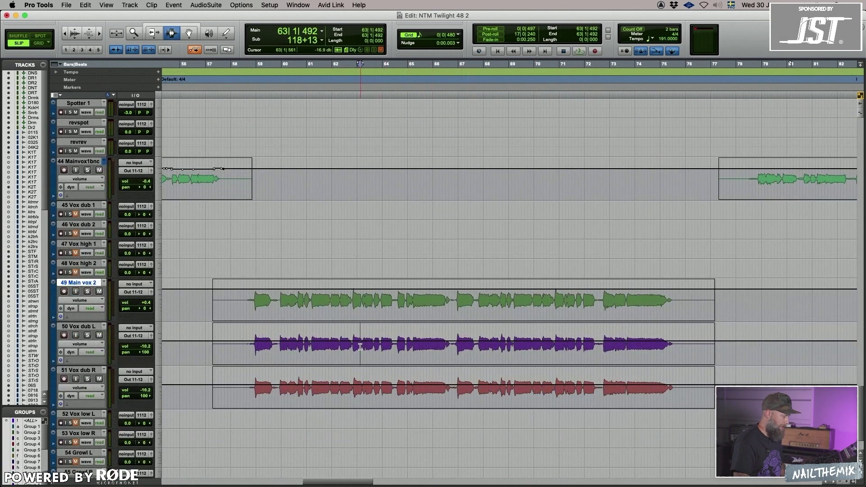
key("super+bracketright")
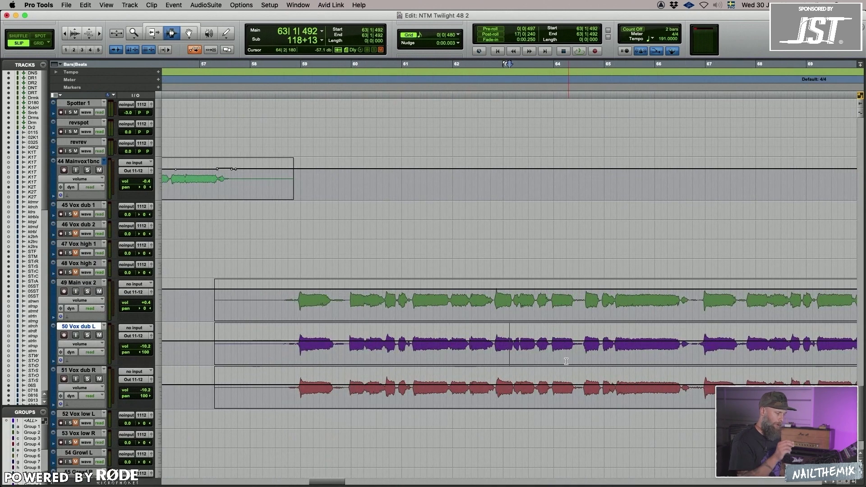
key("super+bracketleft")
key("super+bracketleft")
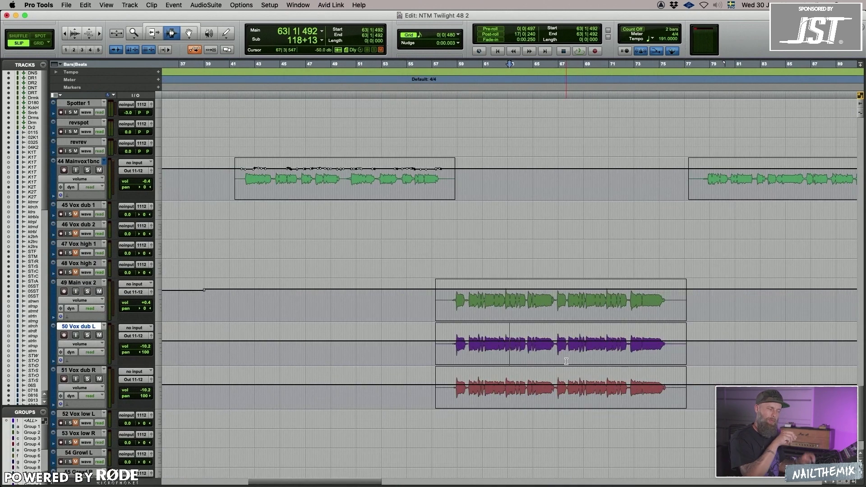